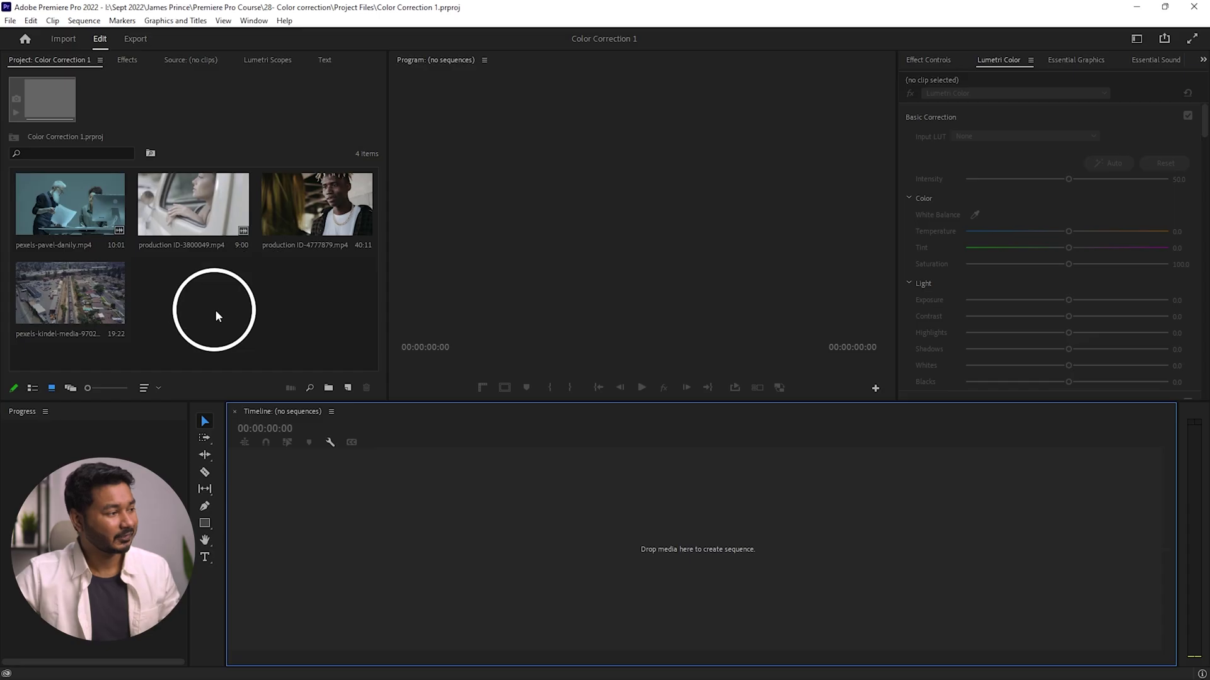
# Drag the four clips onto the timeline to create the pexels-kindel-media-9702160 sequence
pyautogui.moveTo(351, 319); pyautogui.dragTo(326, 546)
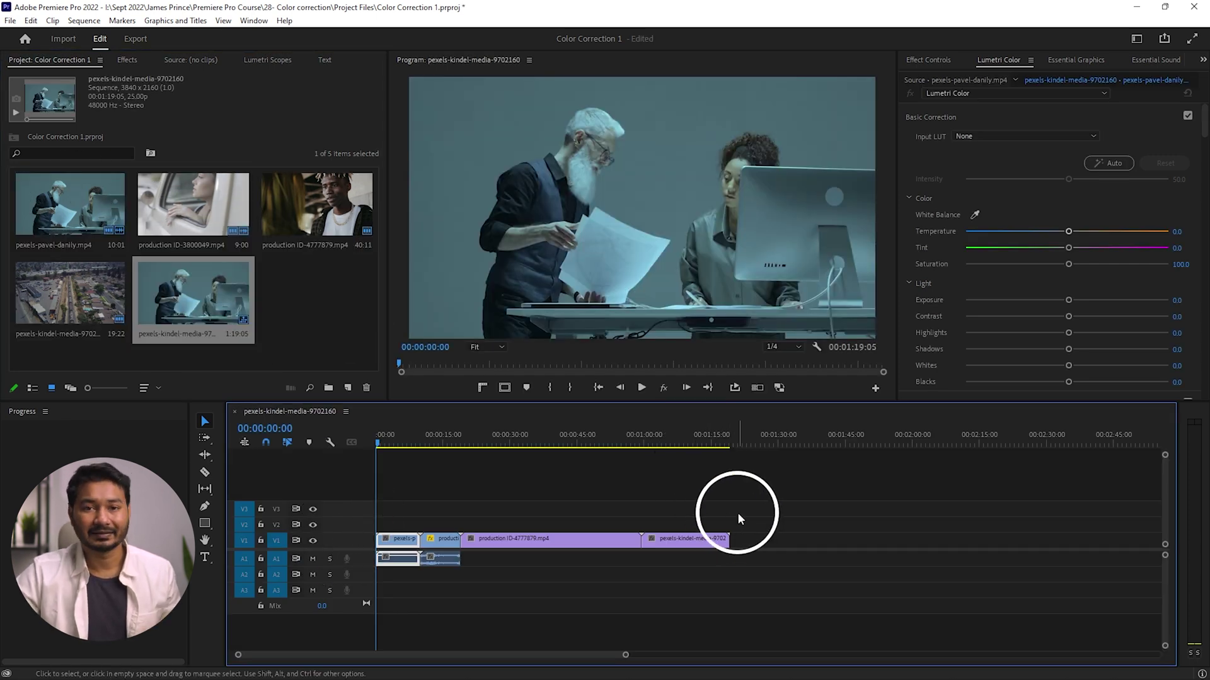
# Move the playhead to 00:00:03:20 and show the Lumetri Color panel from the Window menu
pyautogui.click(392, 441)
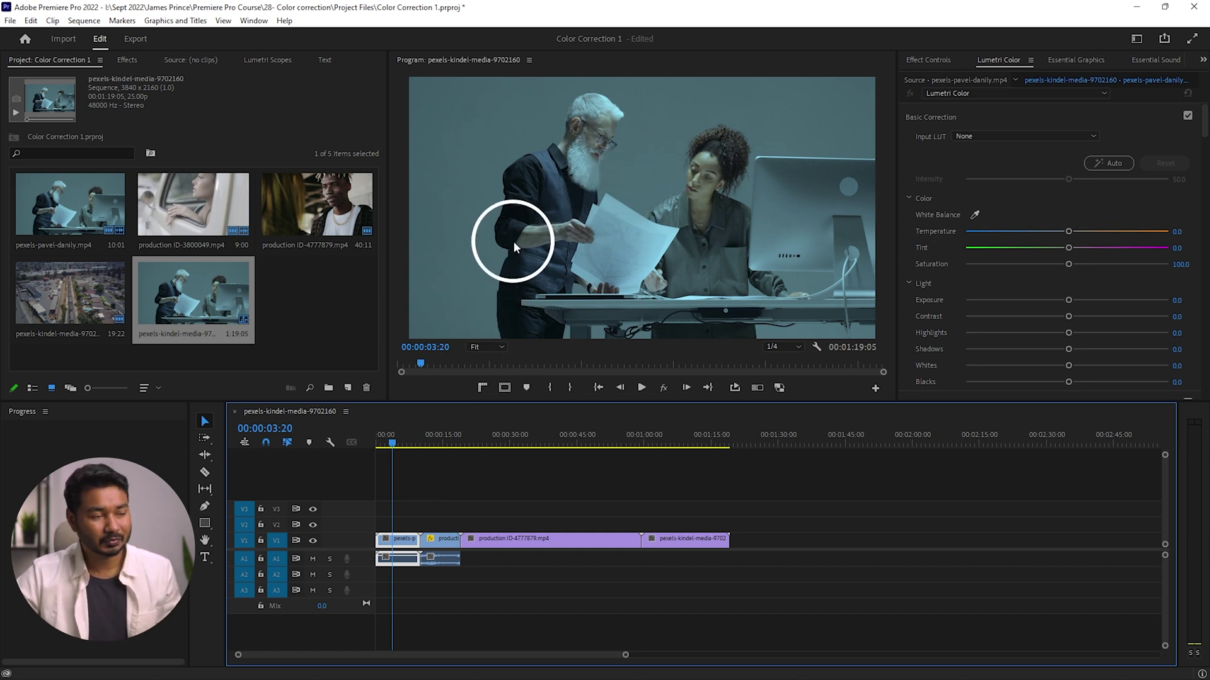
pyautogui.click(989, 59)
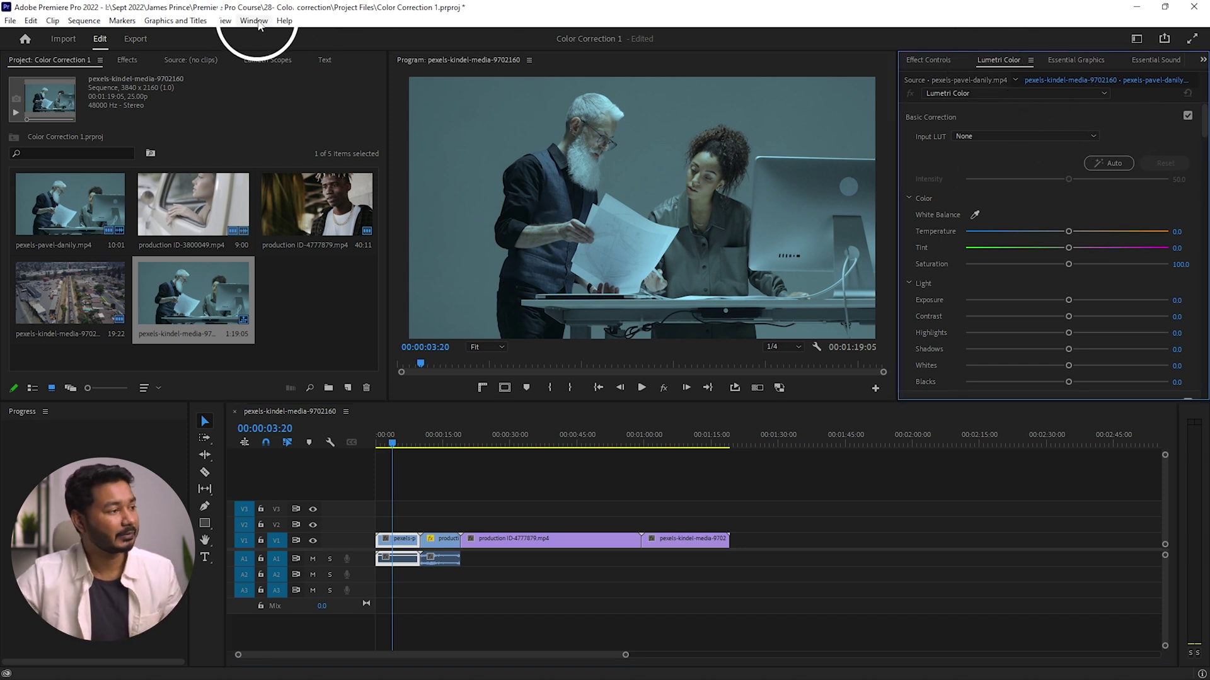
pyautogui.click(254, 21)
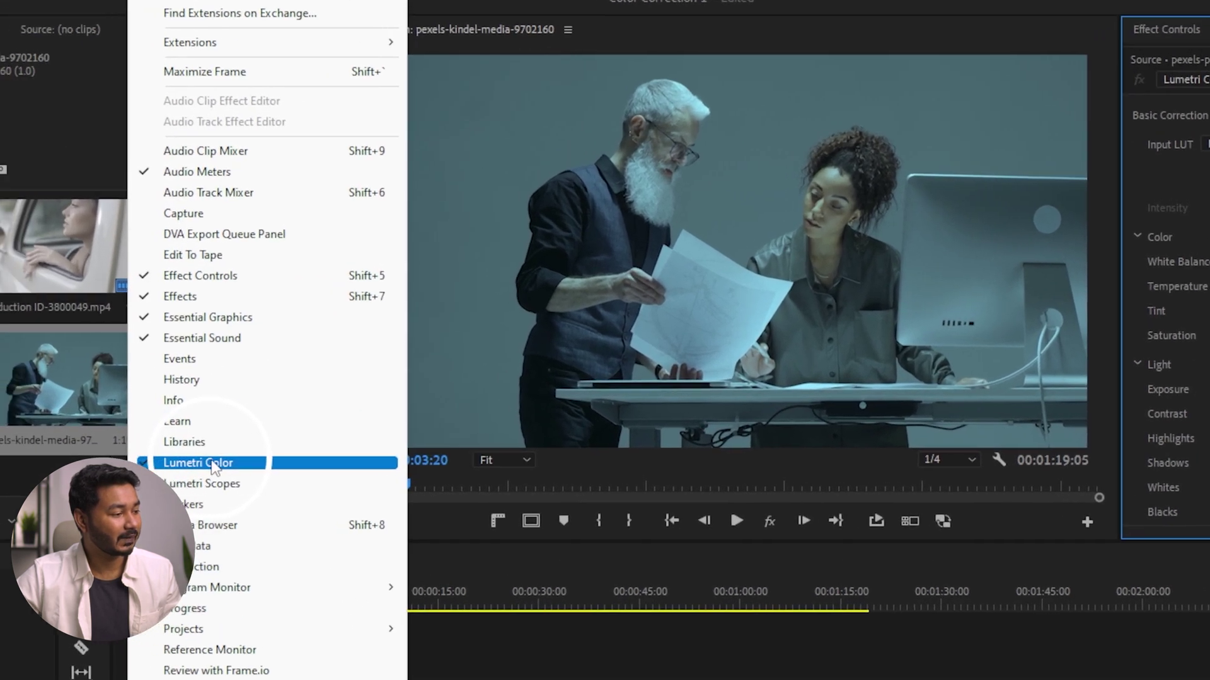
pyautogui.click(292, 350)
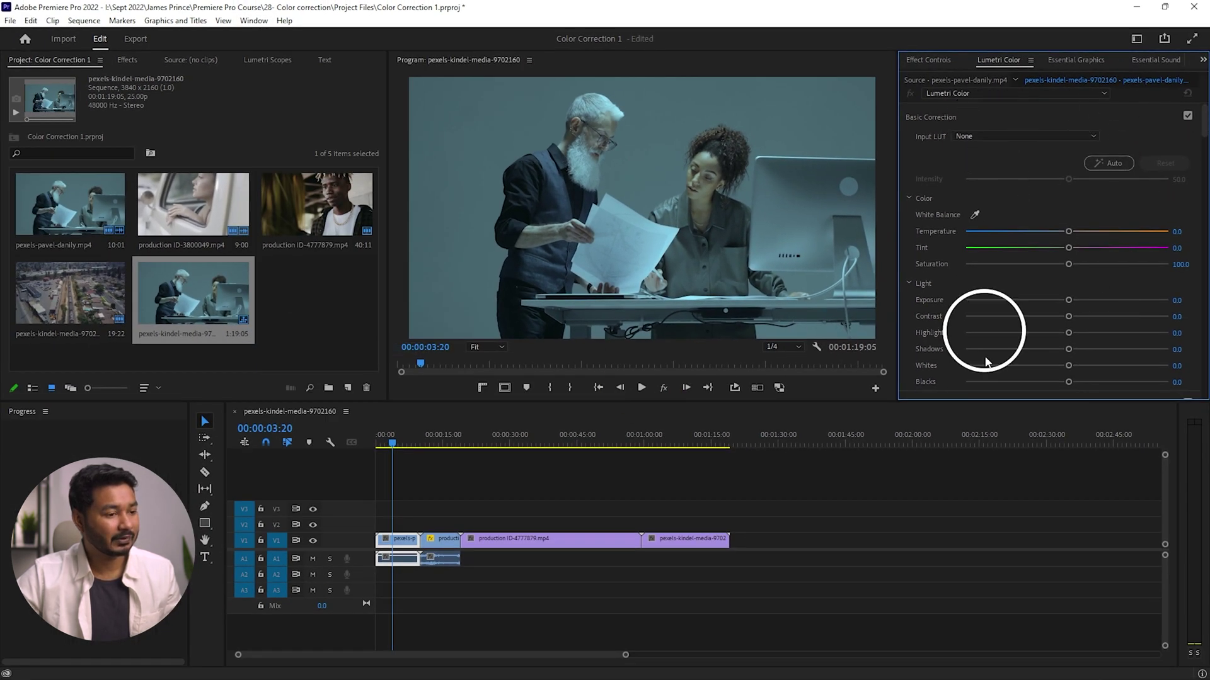
# Enlarge the monitor and Lumetri panel, try Temperature 35 and Tint 17, then reset them to 0
pyautogui.moveTo(978, 402); pyautogui.dragTo(975, 468)
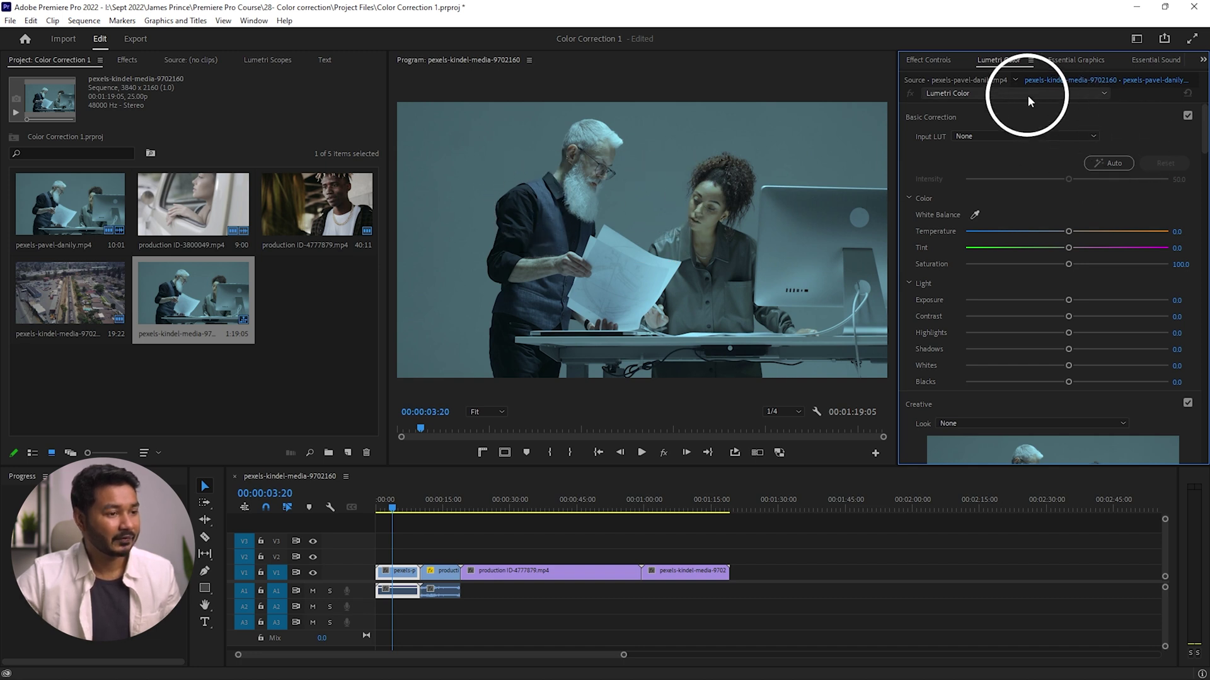
pyautogui.click(998, 58)
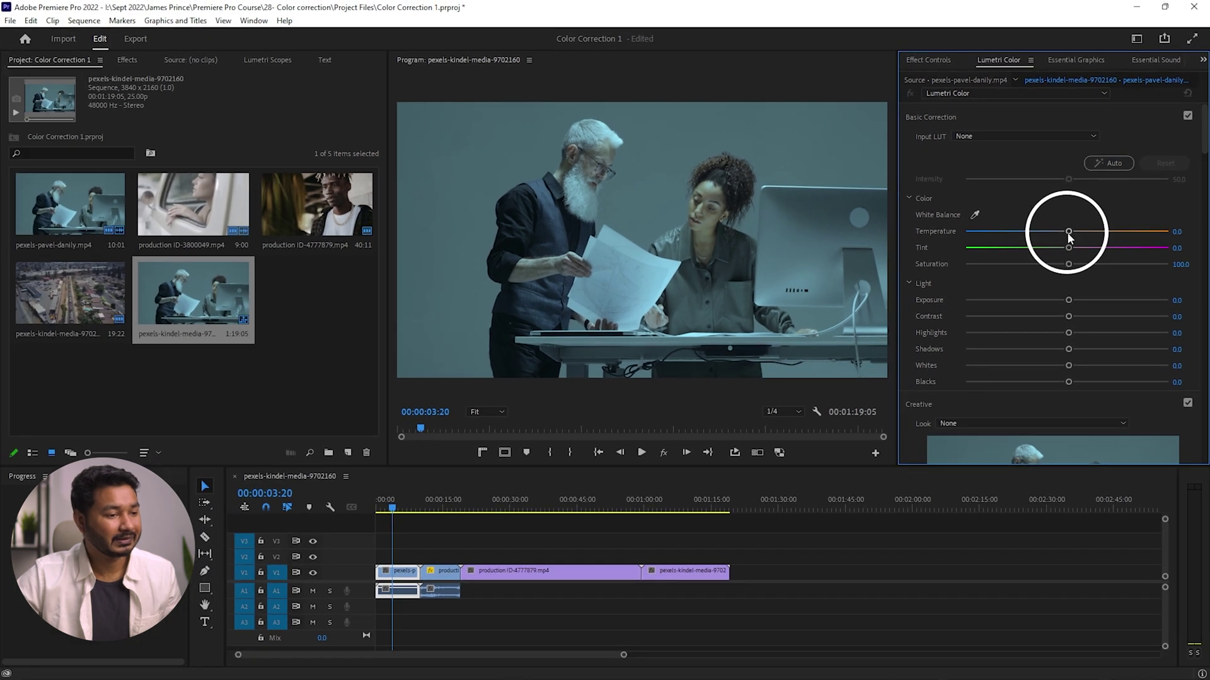
pyautogui.moveTo(1068, 233); pyautogui.dragTo(1102, 232)
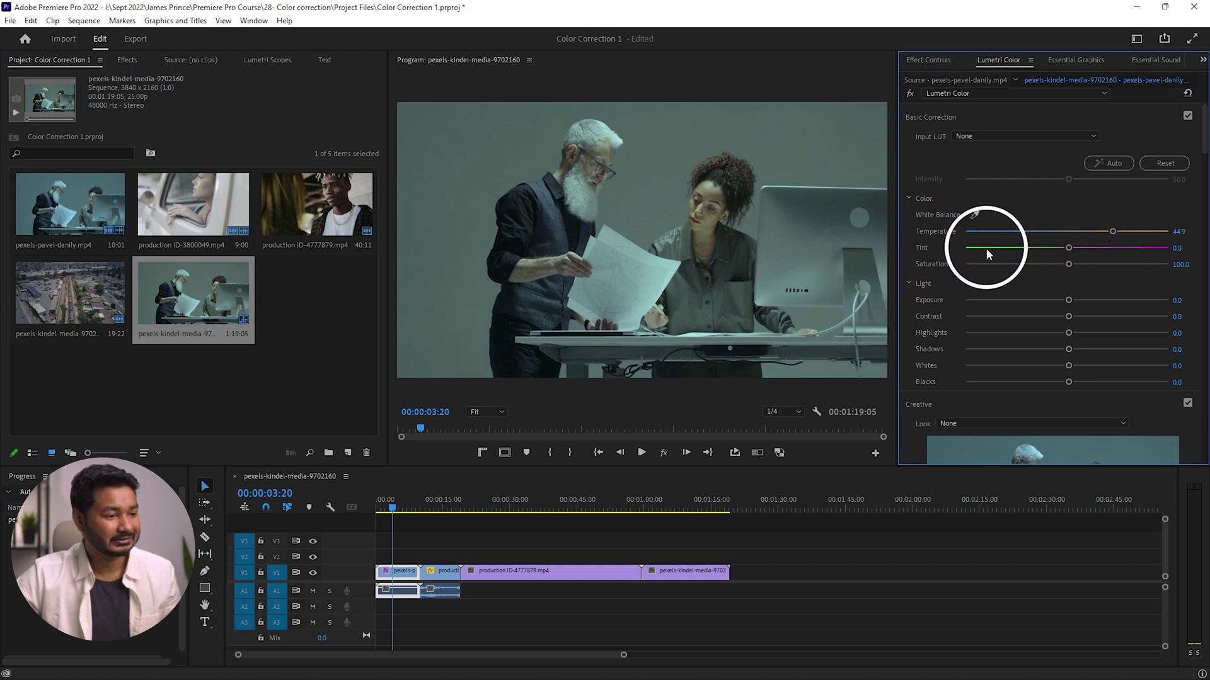
pyautogui.moveTo(1069, 249); pyautogui.dragTo(1084, 249)
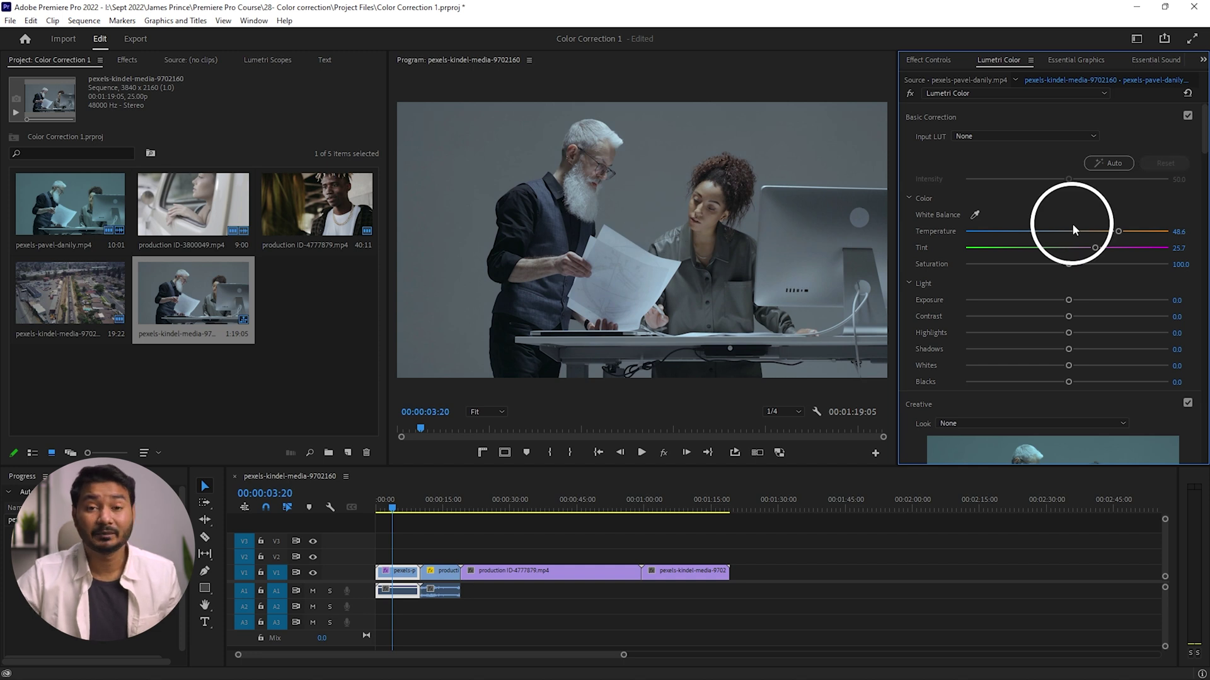
pyautogui.doubleClick(1119, 231)
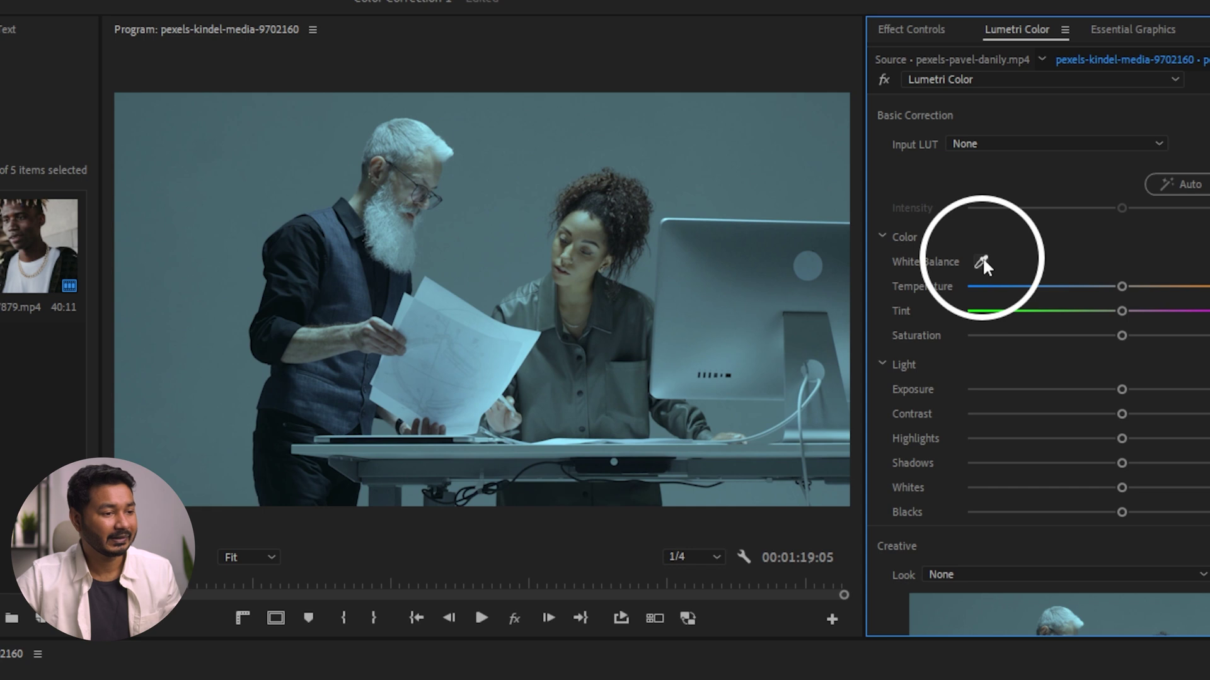
# Pick the White Balance eyedropper and jump to 00:00:14:23 in production ID-3800049.mp4
pyautogui.click(982, 262)
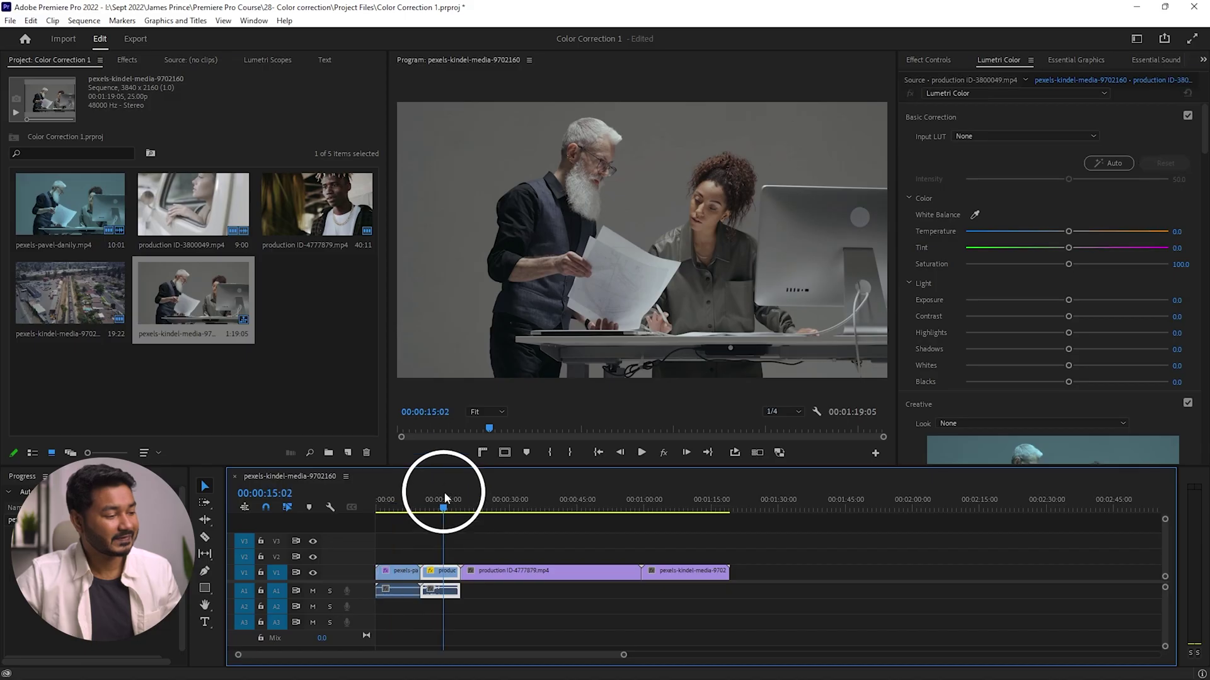
pyautogui.click(443, 492)
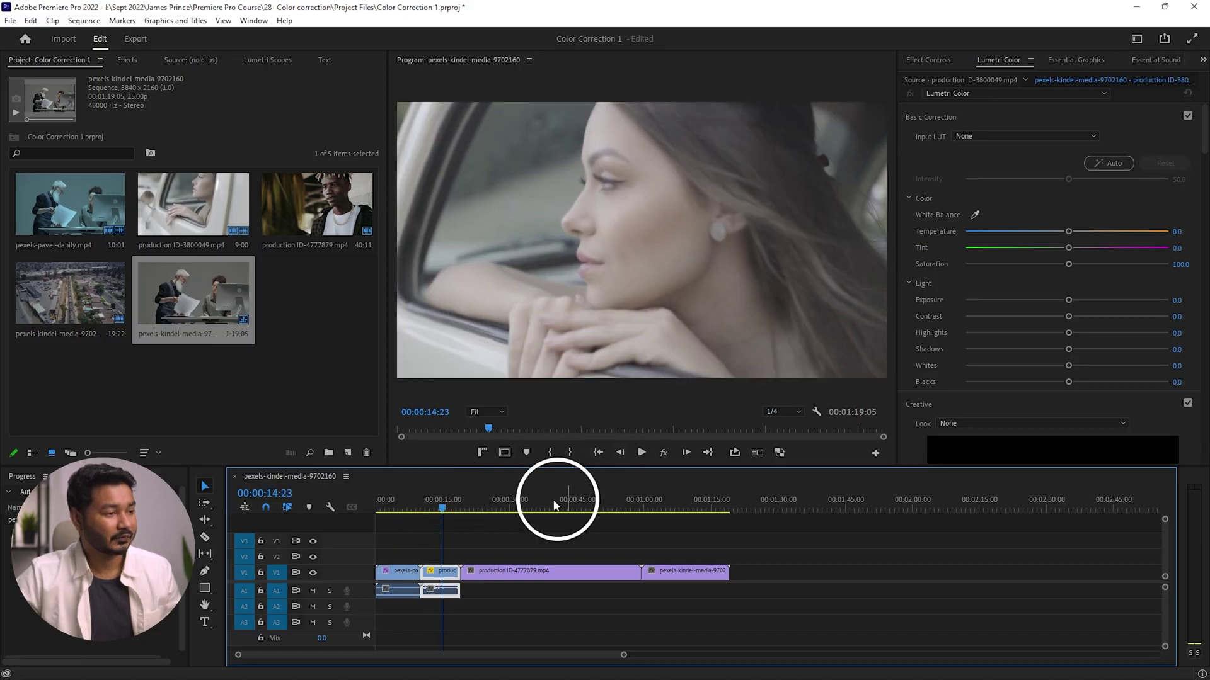
# Set the car clip's Light values: Contrast 35, Highlights 10.2, Shadows -34.8, Whites 14.6, Blacks -26.3
pyautogui.moveTo(459, 490); pyautogui.dragTo(432, 498)
pyautogui.click(432, 498)
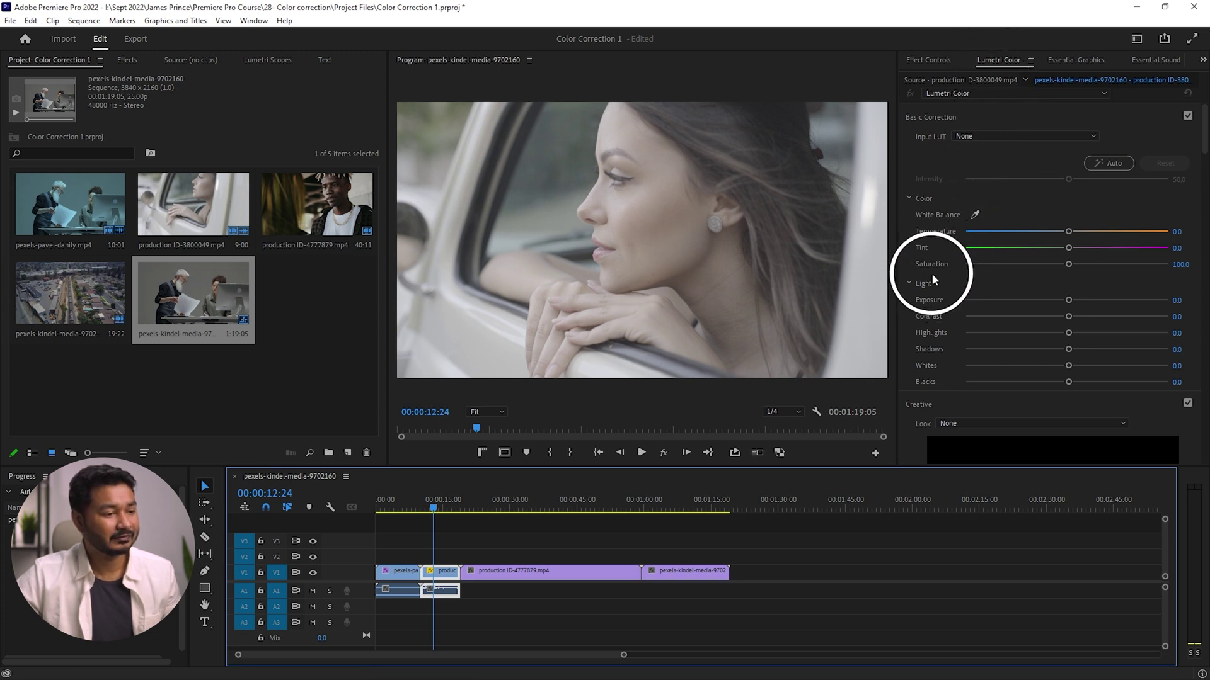
pyautogui.scroll(-1, 932, 273)
pyautogui.scroll(-3, 924, 249)
pyautogui.scroll(3, 924, 249)
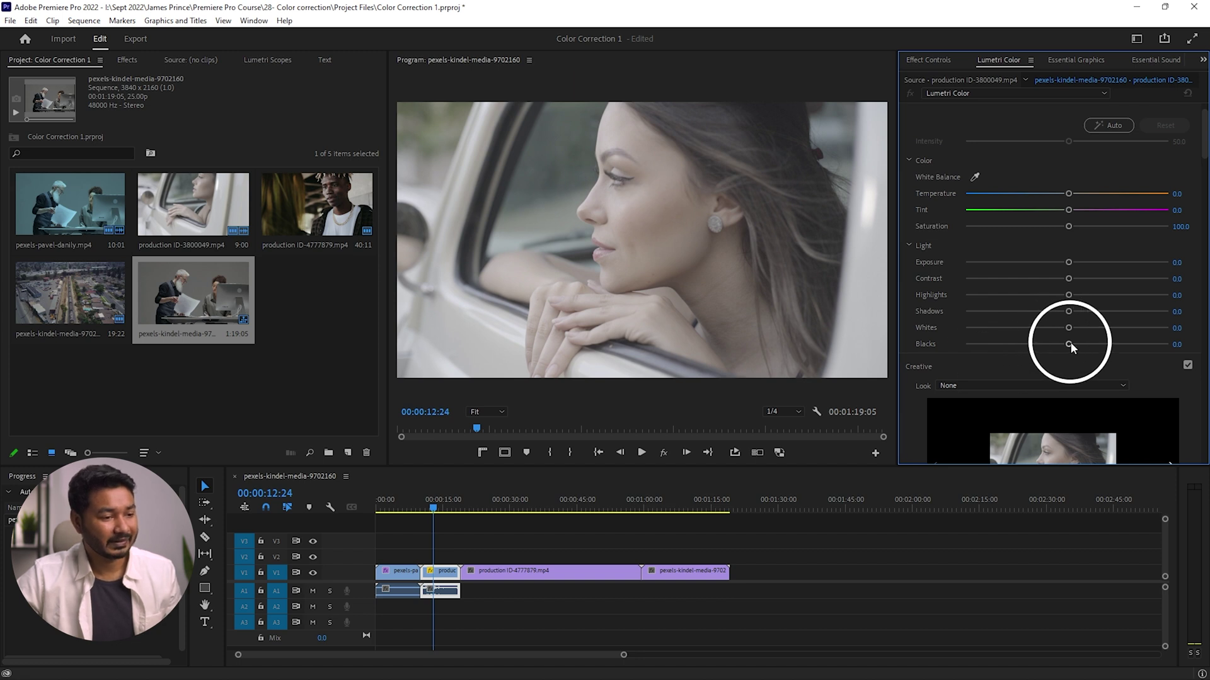
pyautogui.moveTo(1071, 344)
pyautogui.mouseDown()
pyautogui.moveTo(1044, 344)
pyautogui.moveTo(1062, 347)
pyautogui.mouseUp()
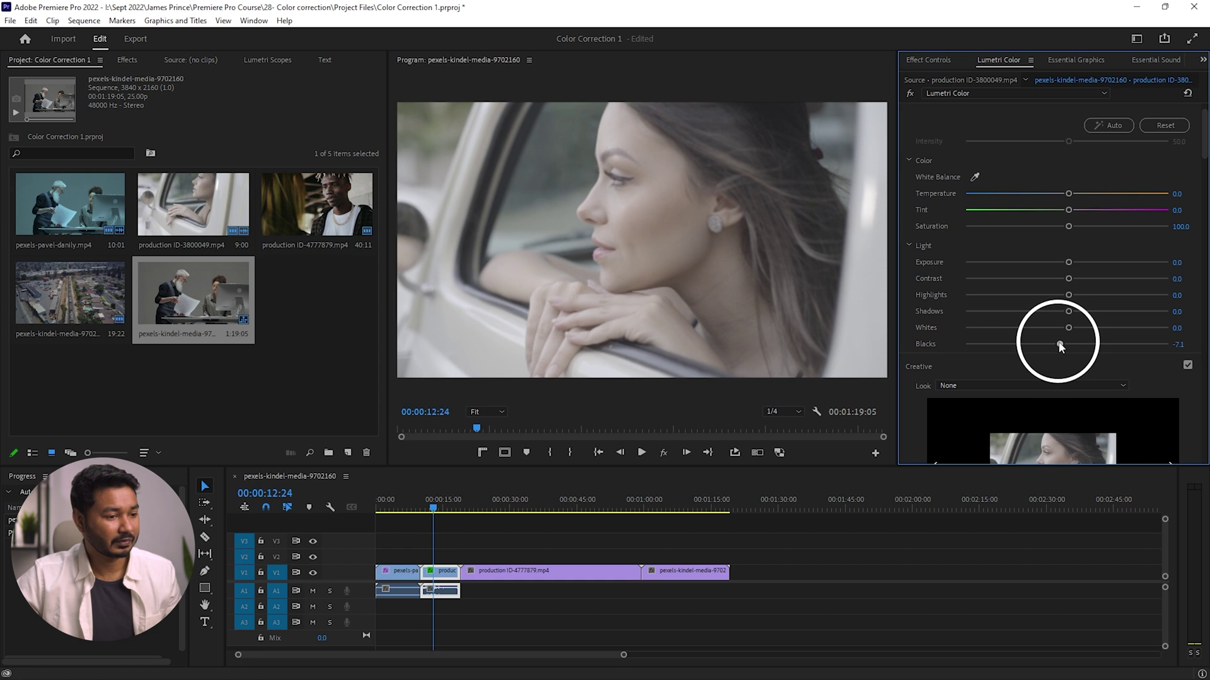
pyautogui.moveTo(1069, 328)
pyautogui.mouseDown()
pyautogui.moveTo(1025, 329)
pyautogui.moveTo(1085, 329)
pyautogui.moveTo(1022, 332)
pyautogui.moveTo(1105, 323)
pyautogui.moveTo(1071, 331)
pyautogui.moveTo(1064, 314)
pyautogui.moveTo(1029, 314)
pyautogui.moveTo(1055, 313)
pyautogui.mouseUp()
pyautogui.moveTo(1068, 295); pyautogui.dragTo(1103, 284)
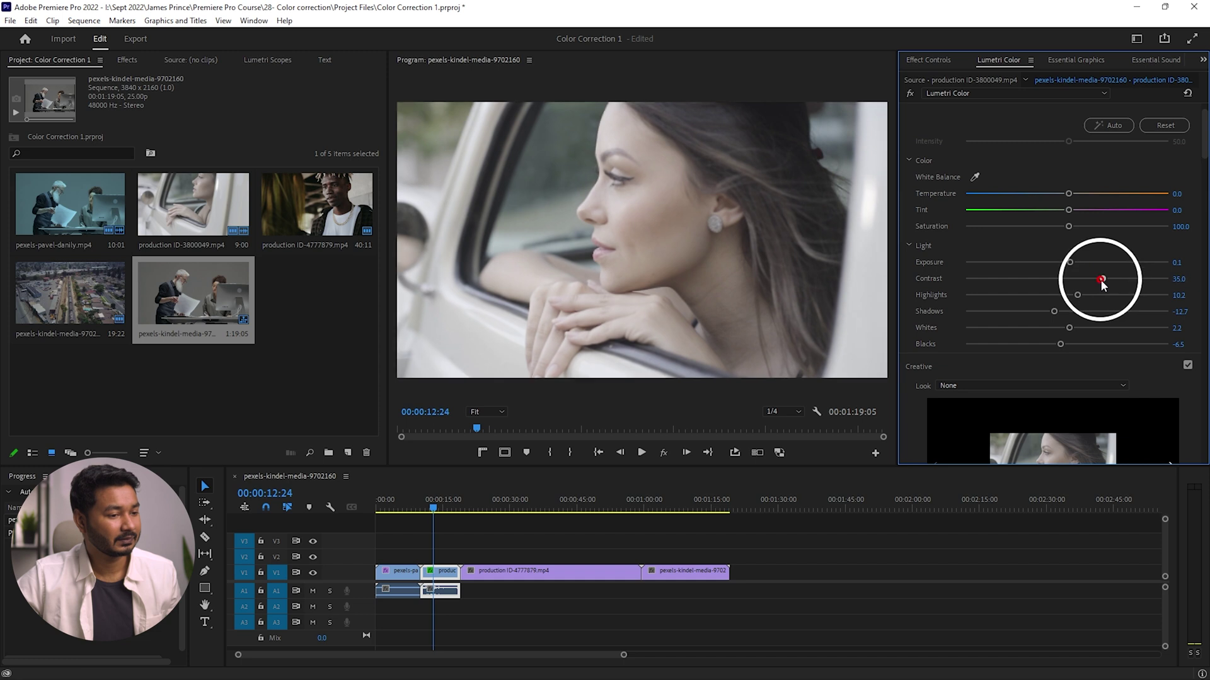
pyautogui.moveTo(1060, 344)
pyautogui.mouseDown()
pyautogui.moveTo(1018, 343)
pyautogui.moveTo(1040, 344)
pyautogui.mouseUp()
pyautogui.moveTo(1069, 328); pyautogui.dragTo(1029, 313)
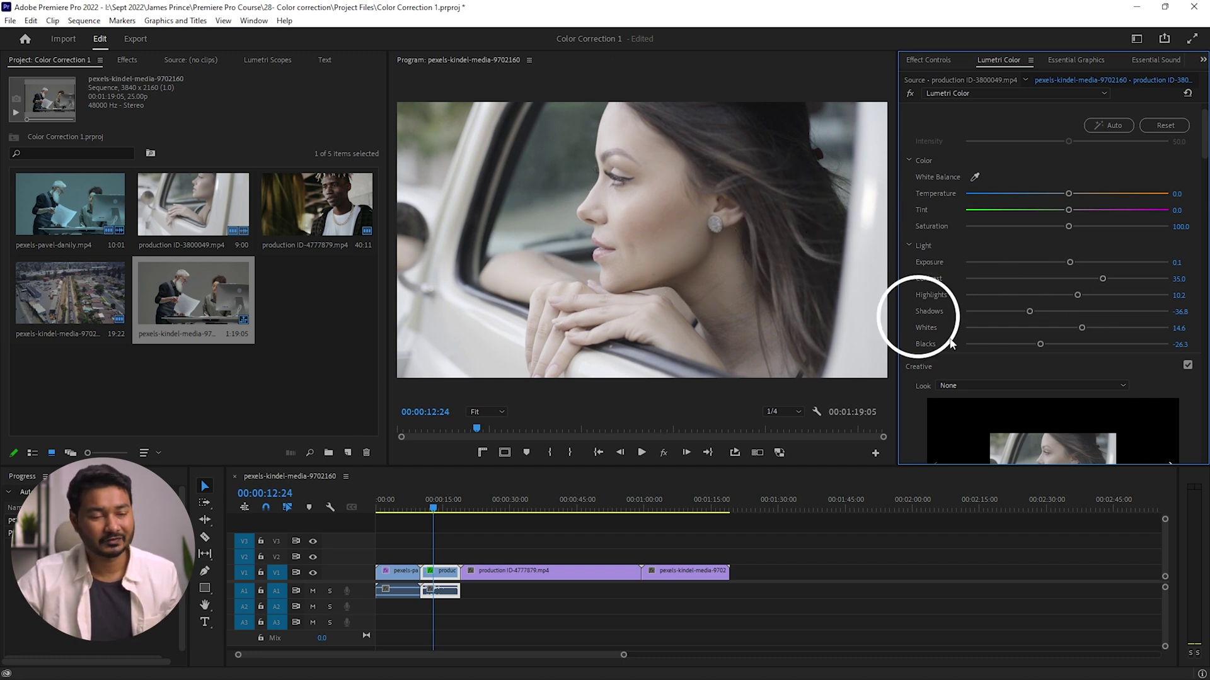
pyautogui.scroll(1, 953, 266)
# Raise Creative Saturation to 106.5 and Vibrance to 43.0, toggling Global FX Mute to compare
pyautogui.scroll(-7, 952, 266)
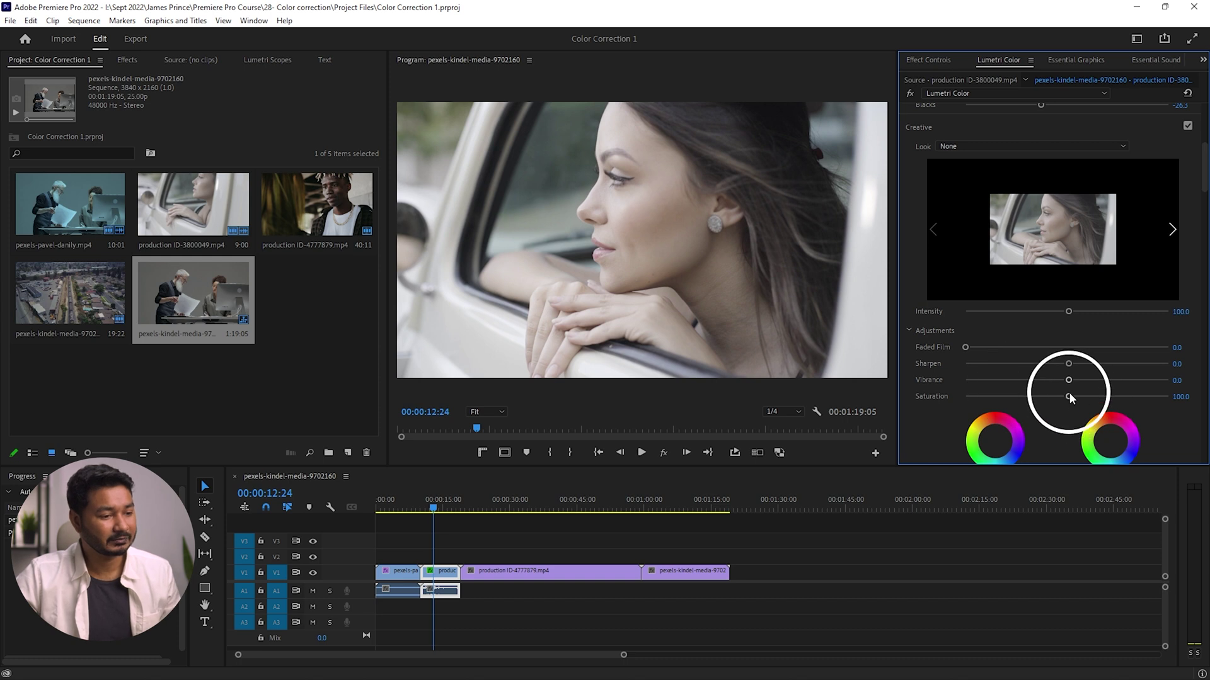
pyautogui.moveTo(1068, 396); pyautogui.dragTo(1074, 396)
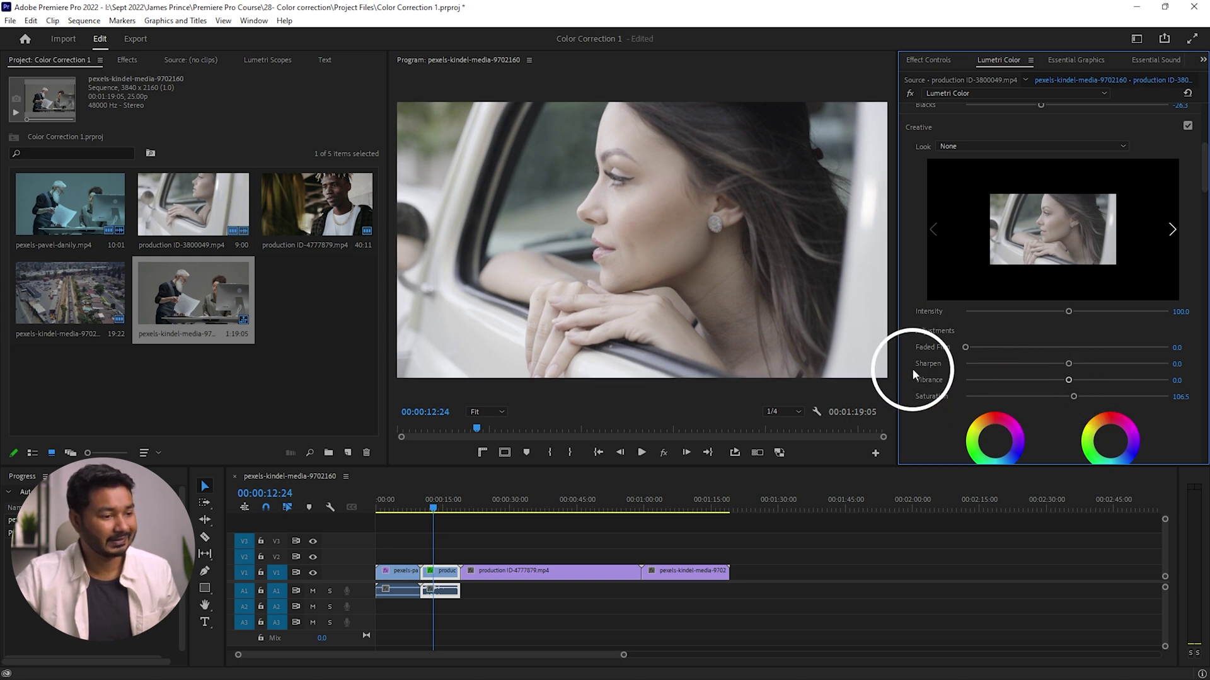
pyautogui.moveTo(1073, 380); pyautogui.dragTo(1126, 381)
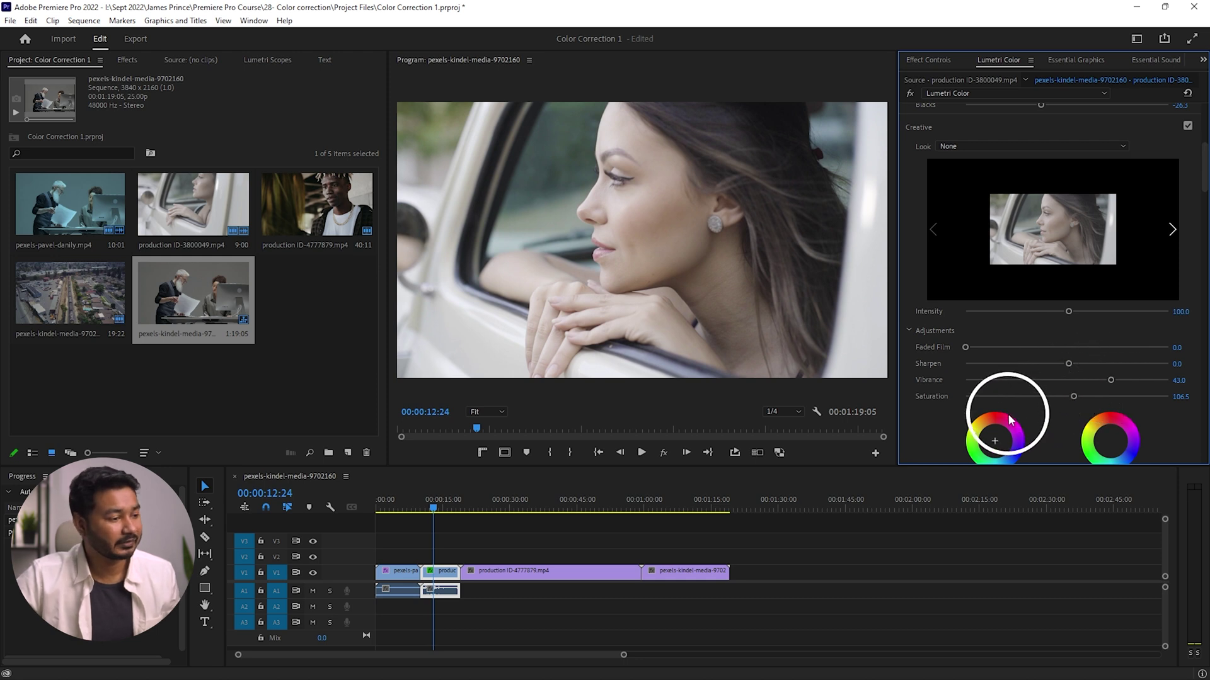
pyautogui.click(664, 452)
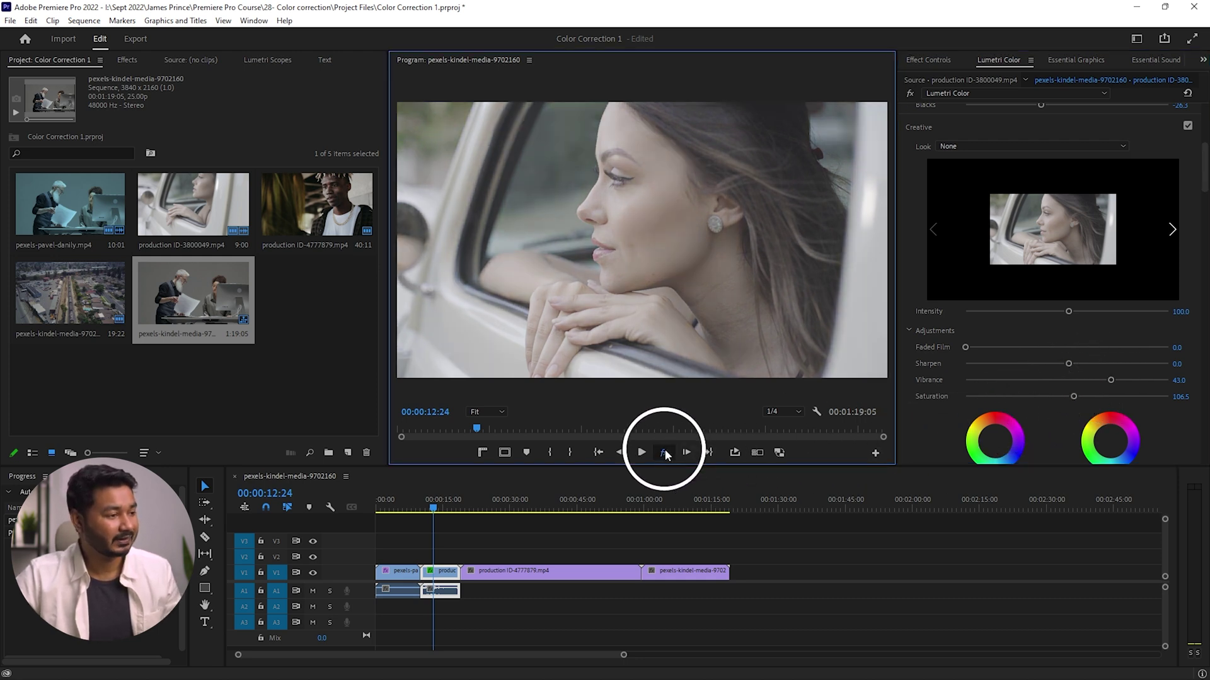
pyautogui.click(664, 452)
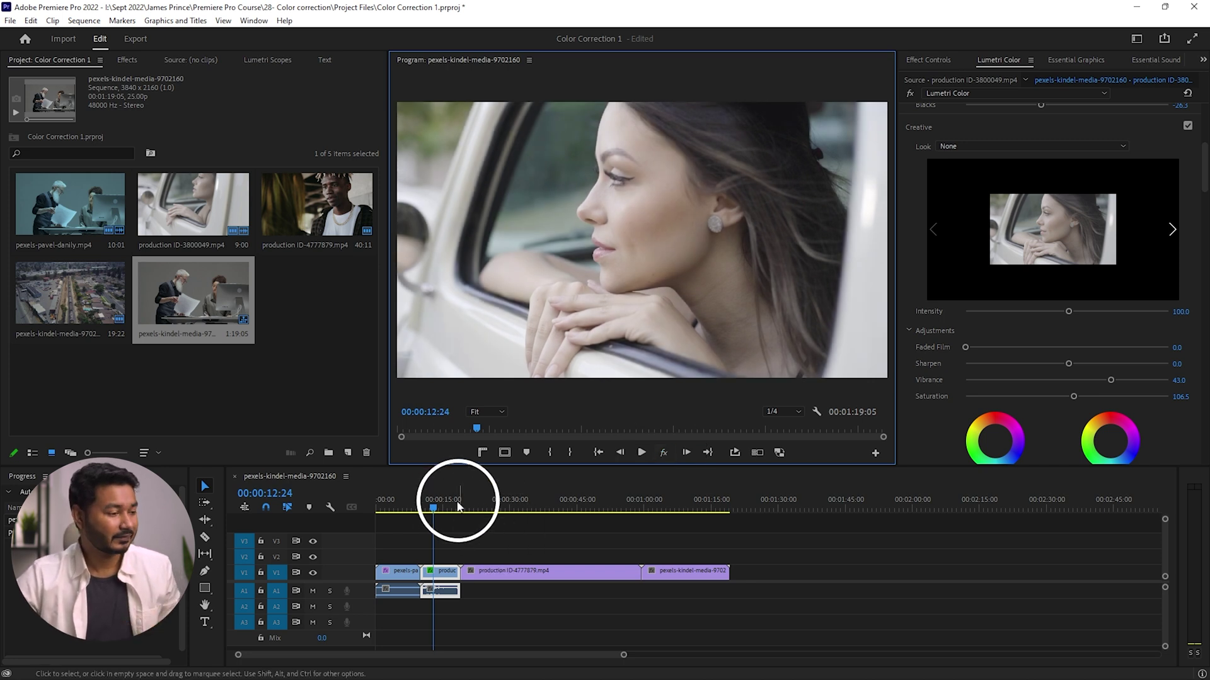
# Give production ID-4777879 Exposure 0.4, Shadows 45.5 and Temperature 2.2, then move to the aerial clip
pyautogui.click(514, 498)
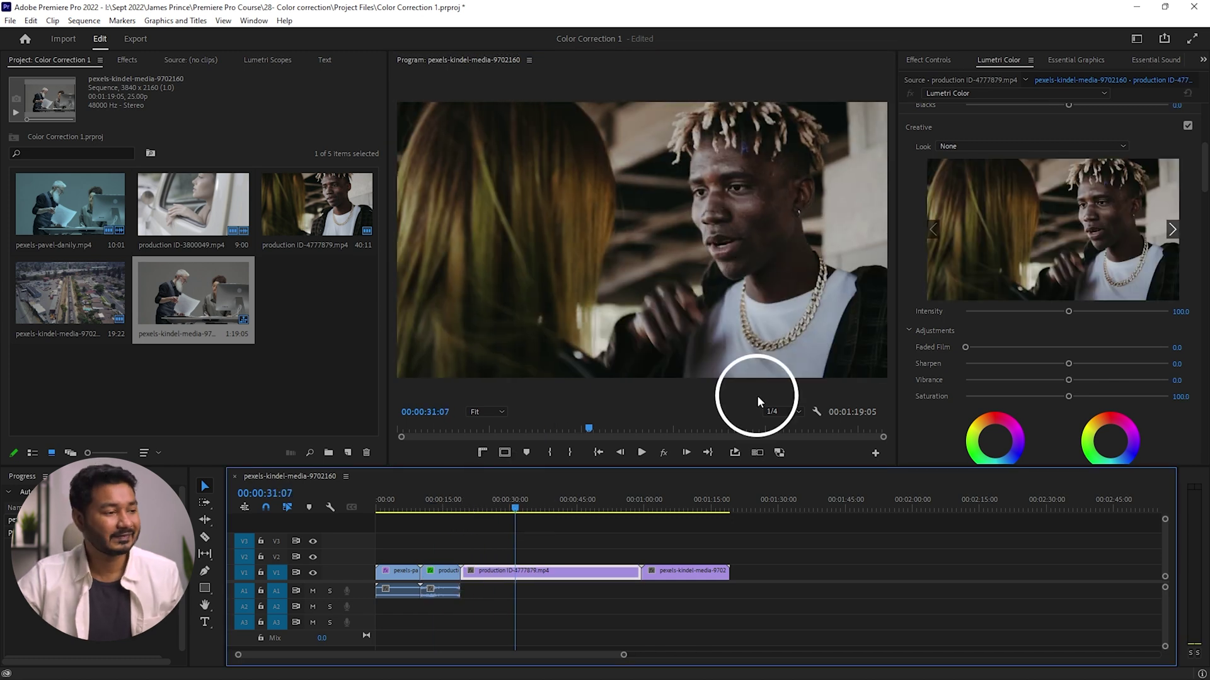
pyautogui.scroll(5, 951, 261)
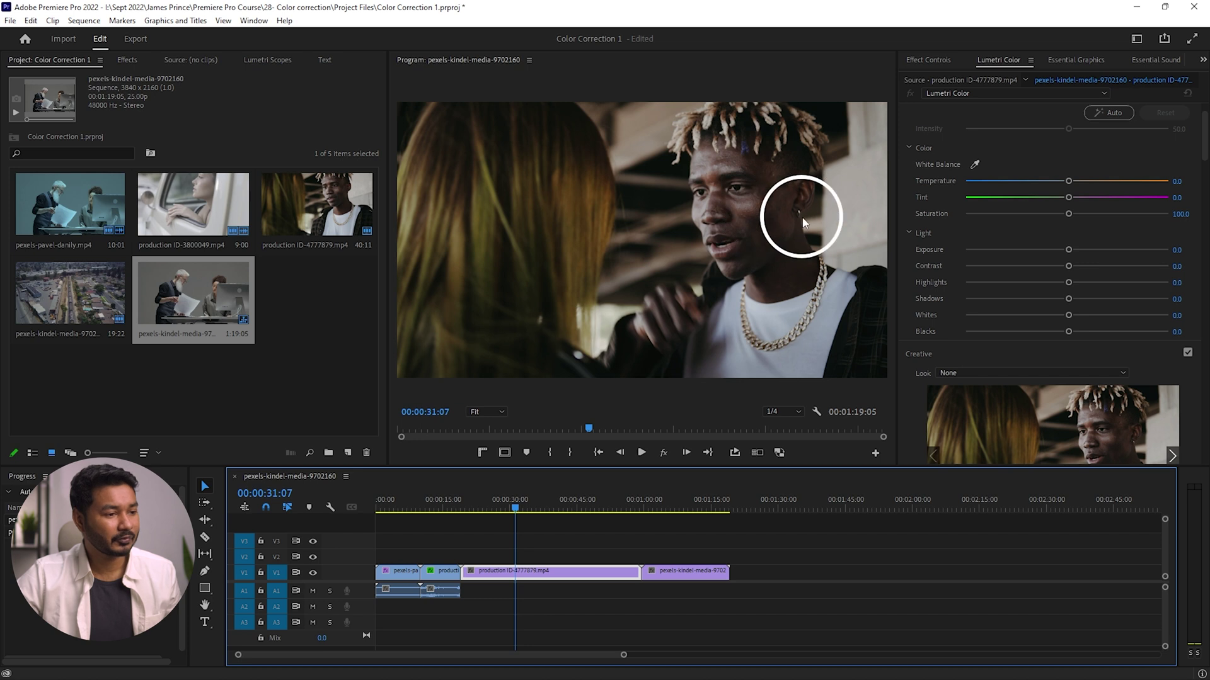
pyautogui.click(1074, 250)
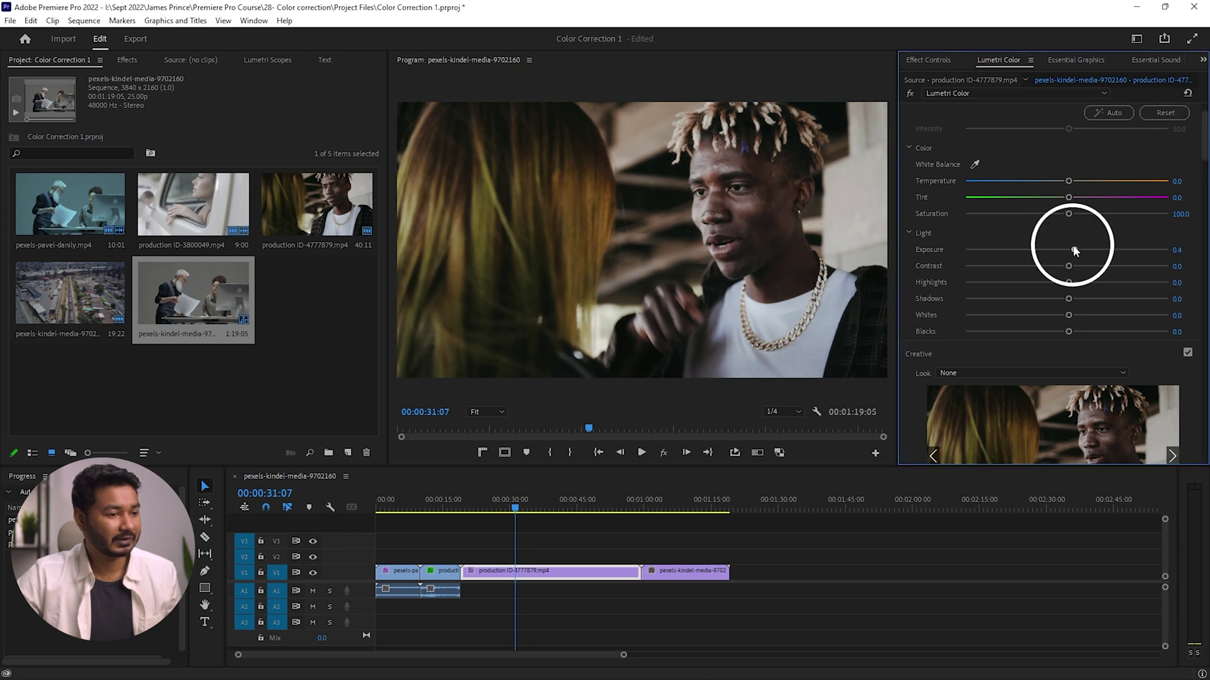
pyautogui.moveTo(1069, 299); pyautogui.dragTo(1099, 299)
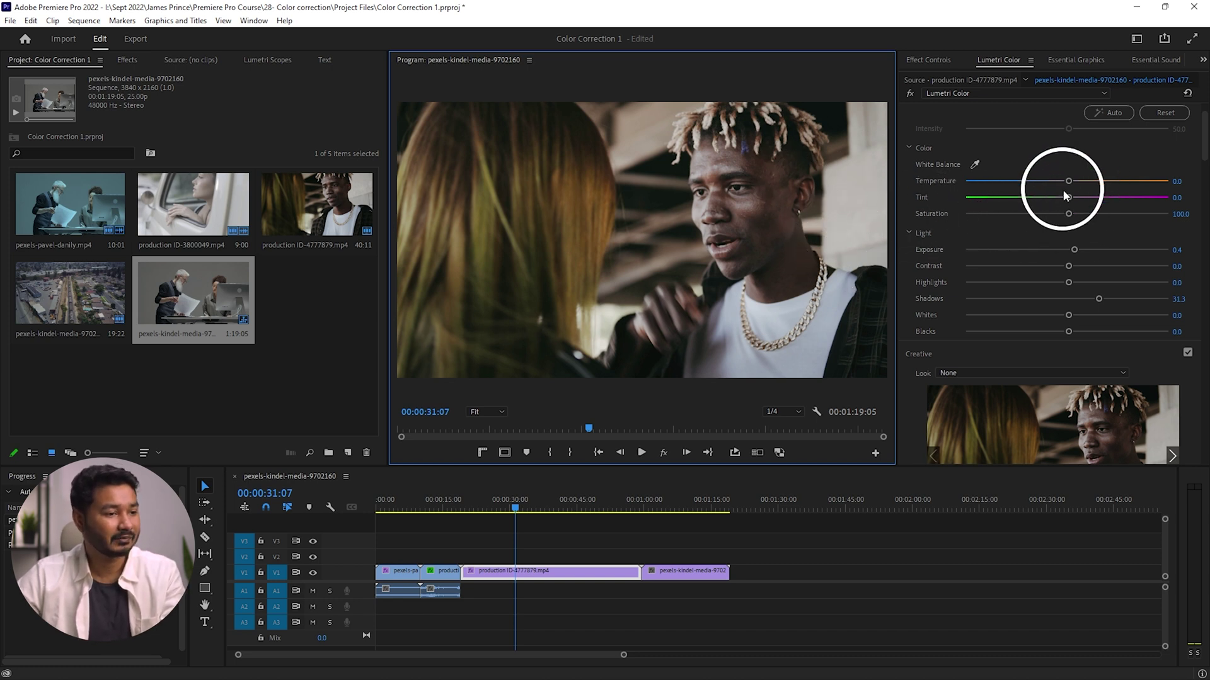
pyautogui.moveTo(1068, 182)
pyautogui.mouseDown()
pyautogui.moveTo(1093, 183)
pyautogui.moveTo(1056, 183)
pyautogui.moveTo(1080, 197)
pyautogui.moveTo(1067, 199)
pyautogui.moveTo(1069, 181)
pyautogui.mouseUp()
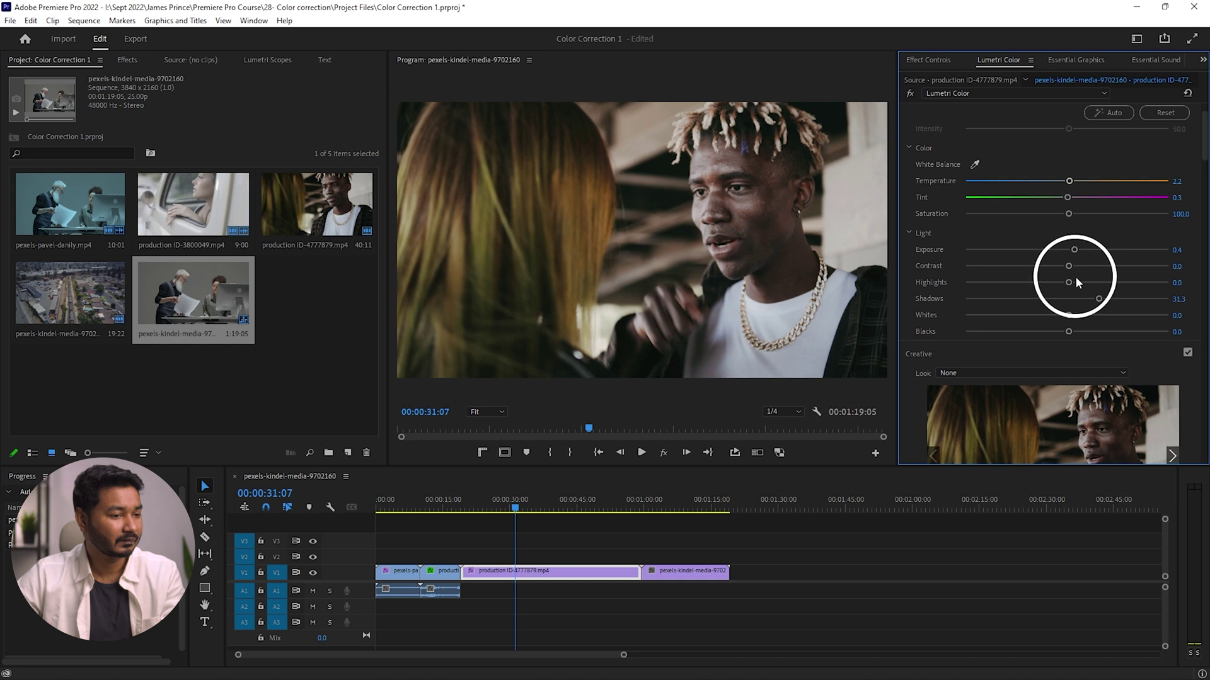
pyautogui.moveTo(1099, 299); pyautogui.dragTo(1113, 301)
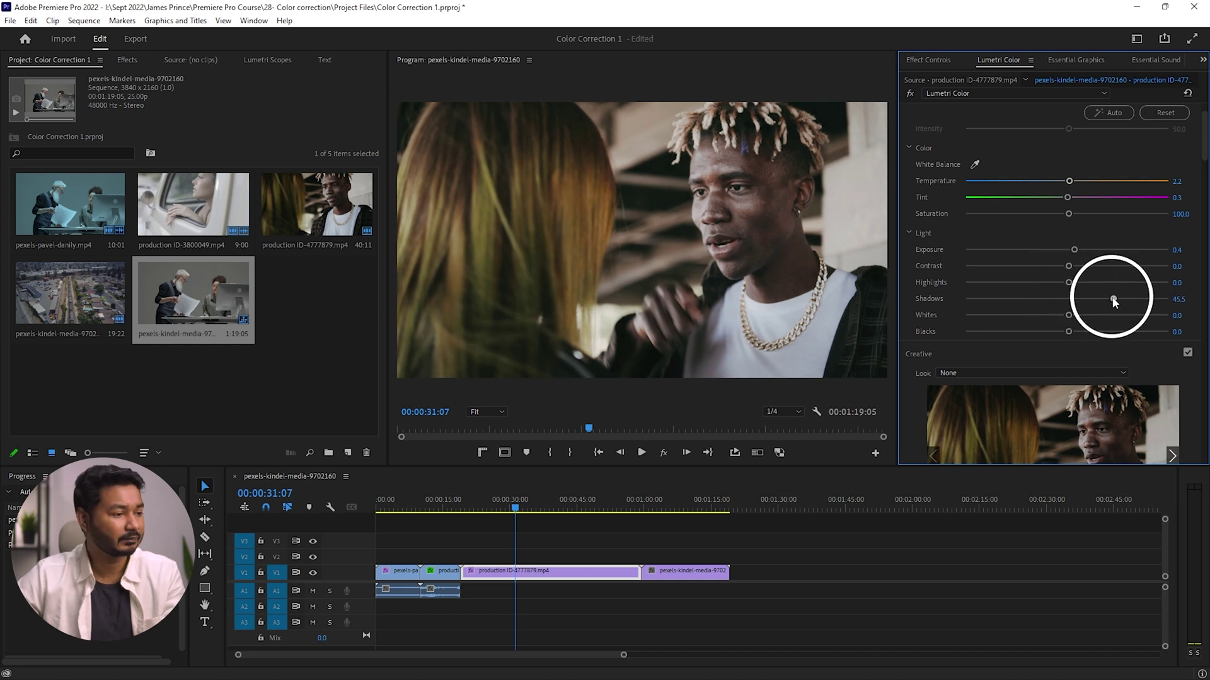
pyautogui.moveTo(532, 500); pyautogui.dragTo(679, 511)
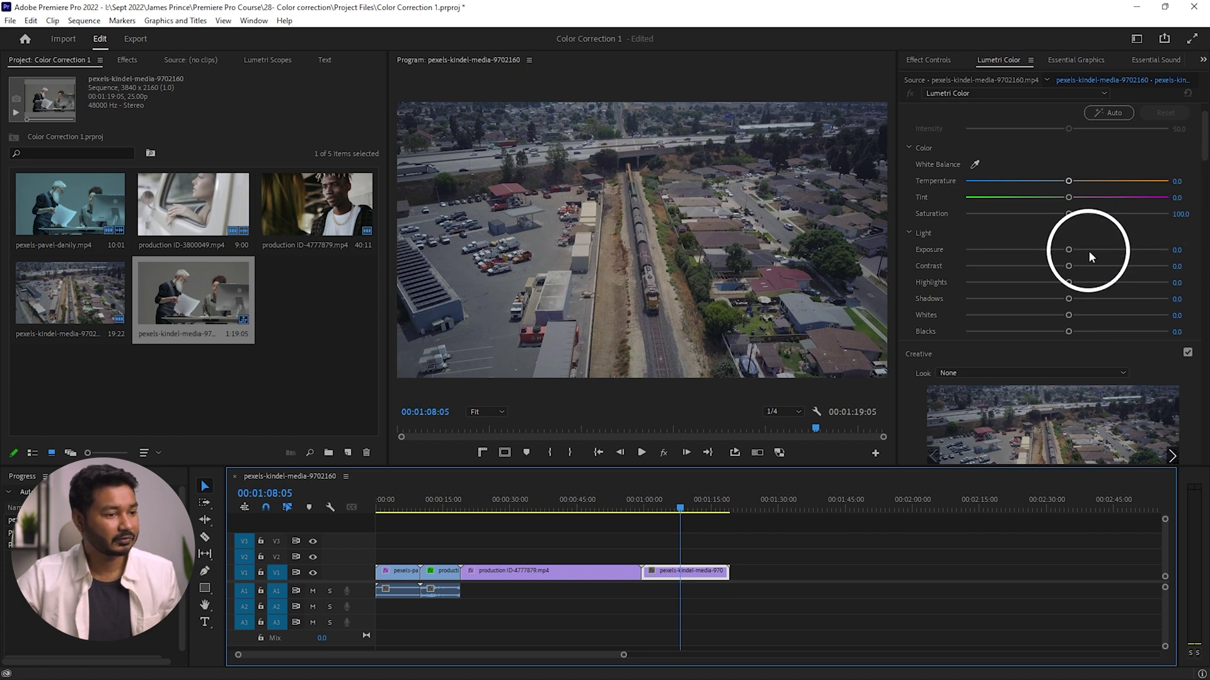
# Set the aerial clip to Exposure 1.0, Contrast 28.8, Shadows 13.3, Blacks -10.8, comparing with Global FX Mute
pyautogui.moveTo(1071, 252); pyautogui.dragTo(1094, 267)
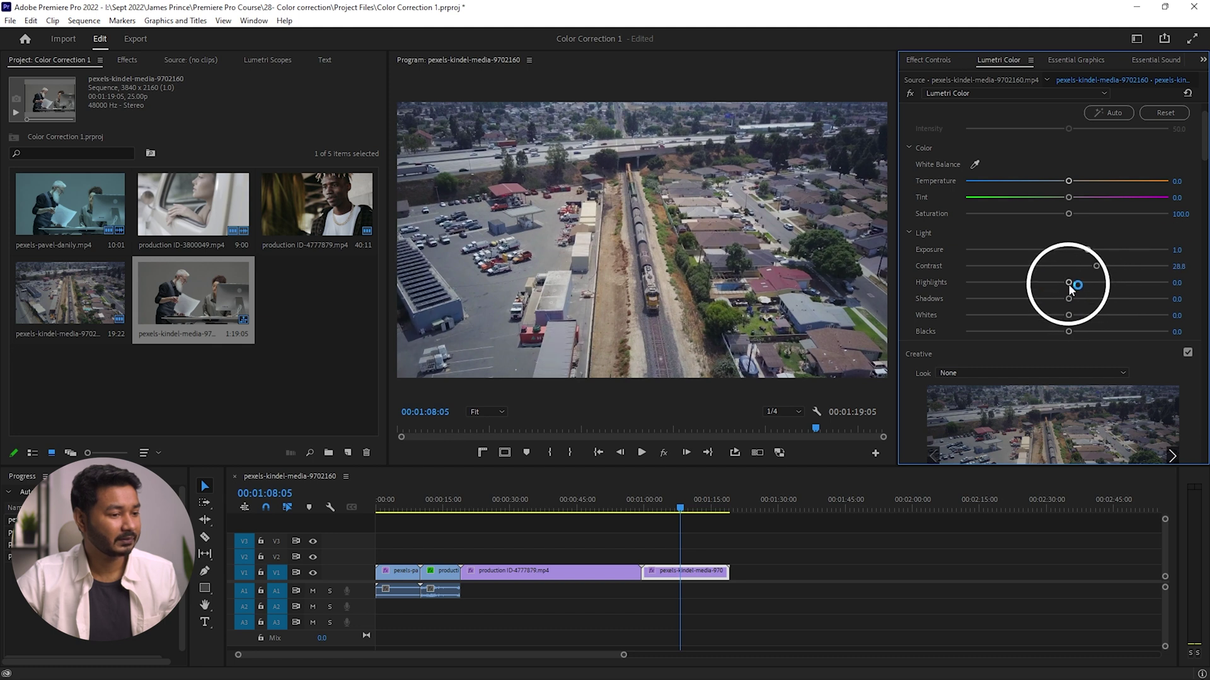
pyautogui.moveTo(1068, 331)
pyautogui.mouseDown()
pyautogui.moveTo(1081, 298)
pyautogui.moveTo(1056, 332)
pyautogui.mouseUp()
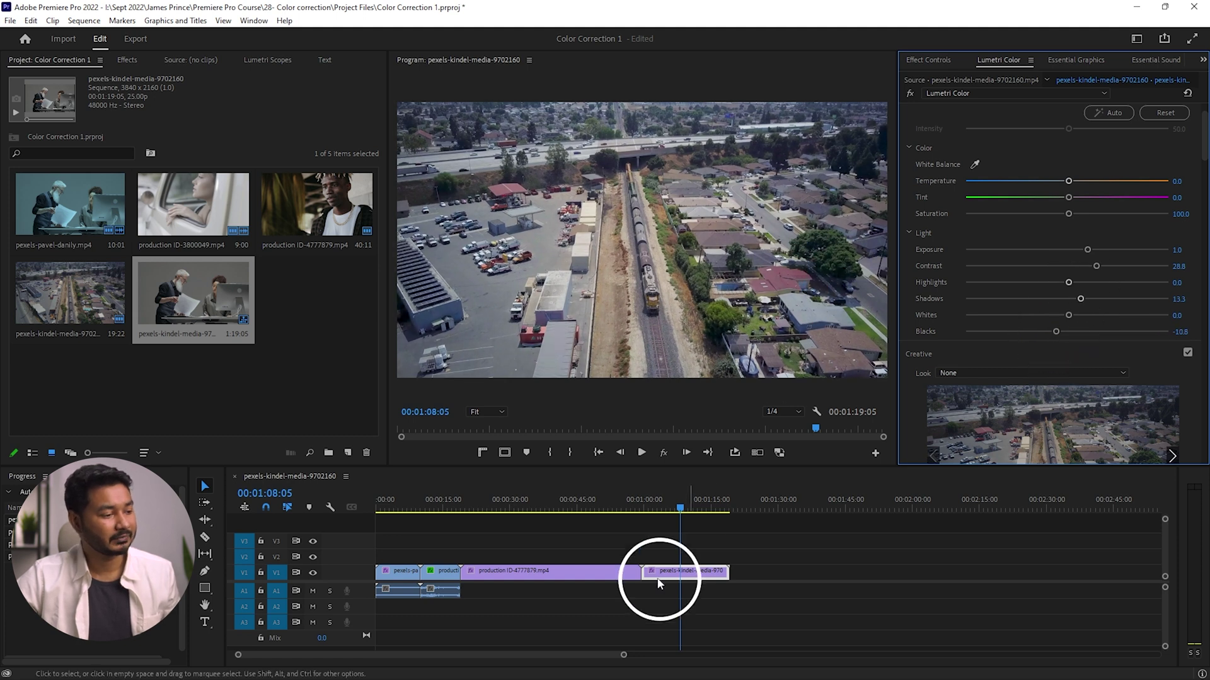
pyautogui.click(661, 454)
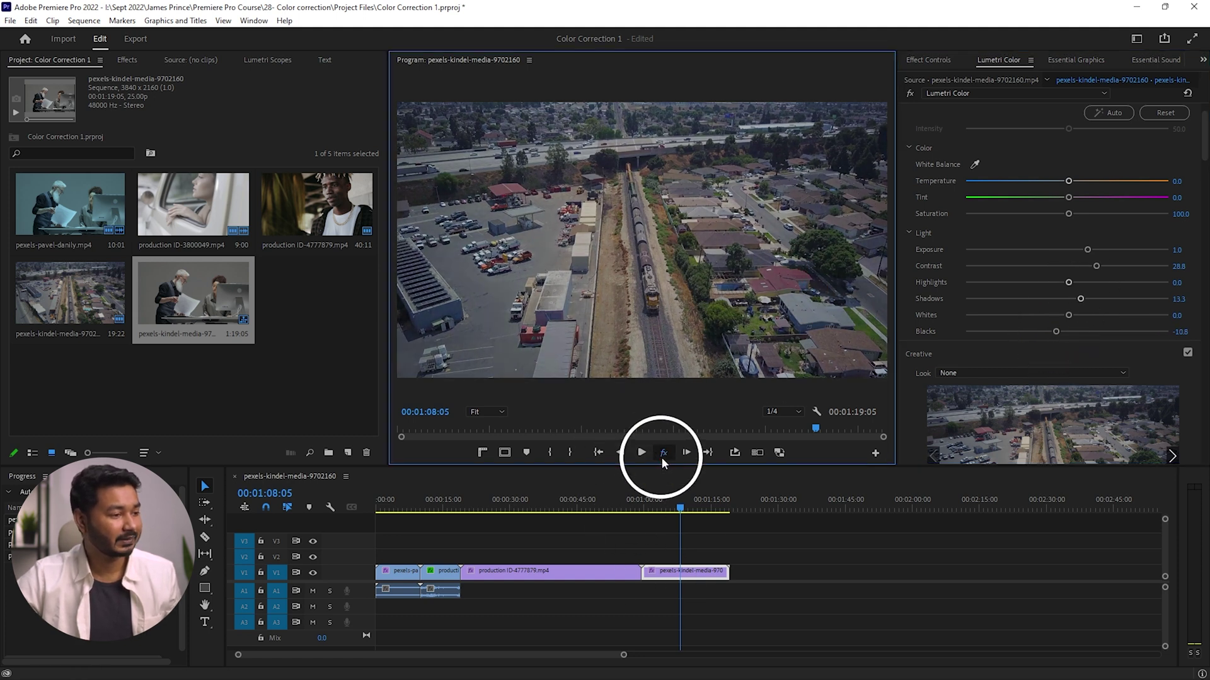
pyautogui.click(661, 454)
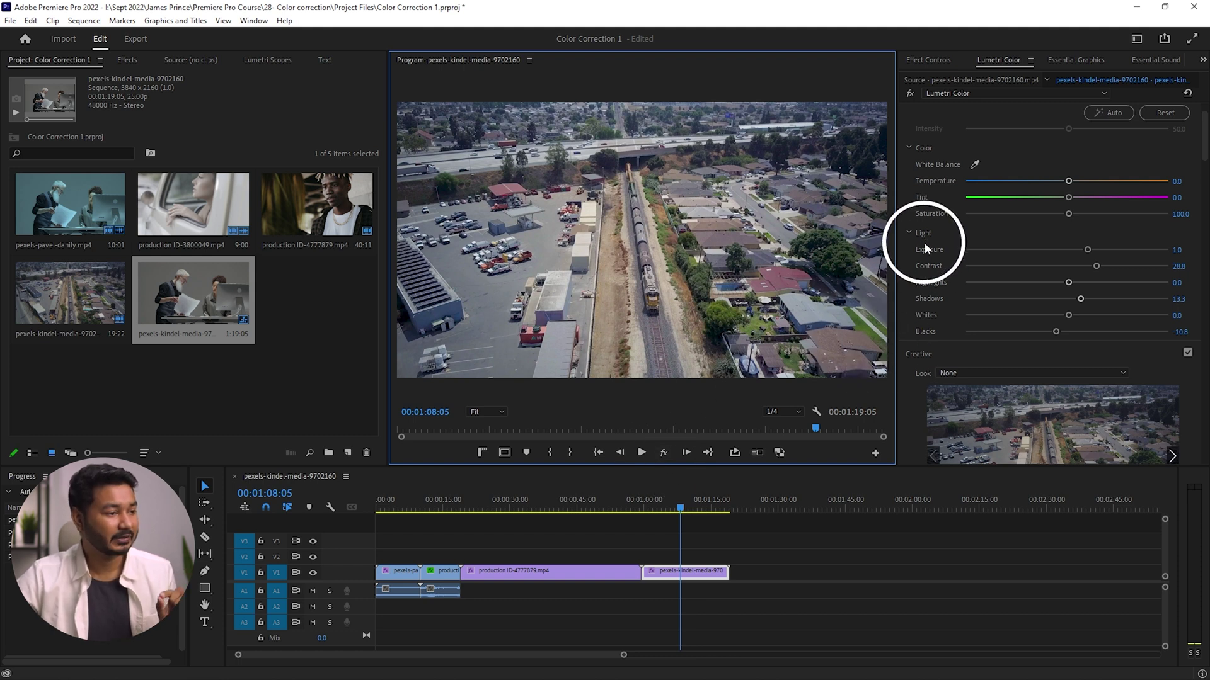
# Lower the aerial clip's Creative Saturation to 84.8
pyautogui.scroll(-5, 926, 271)
pyautogui.scroll(-4, 1058, 353)
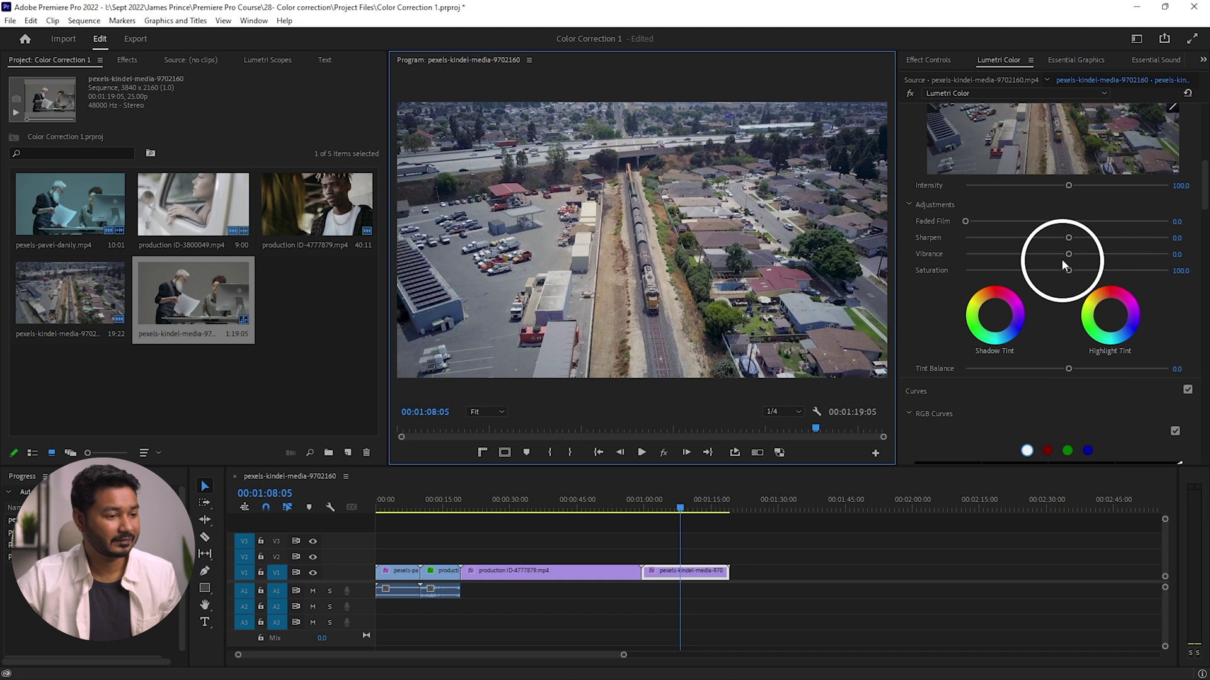
pyautogui.moveTo(1068, 270)
pyautogui.mouseDown()
pyautogui.moveTo(1031, 272)
pyautogui.moveTo(1052, 272)
pyautogui.mouseUp()
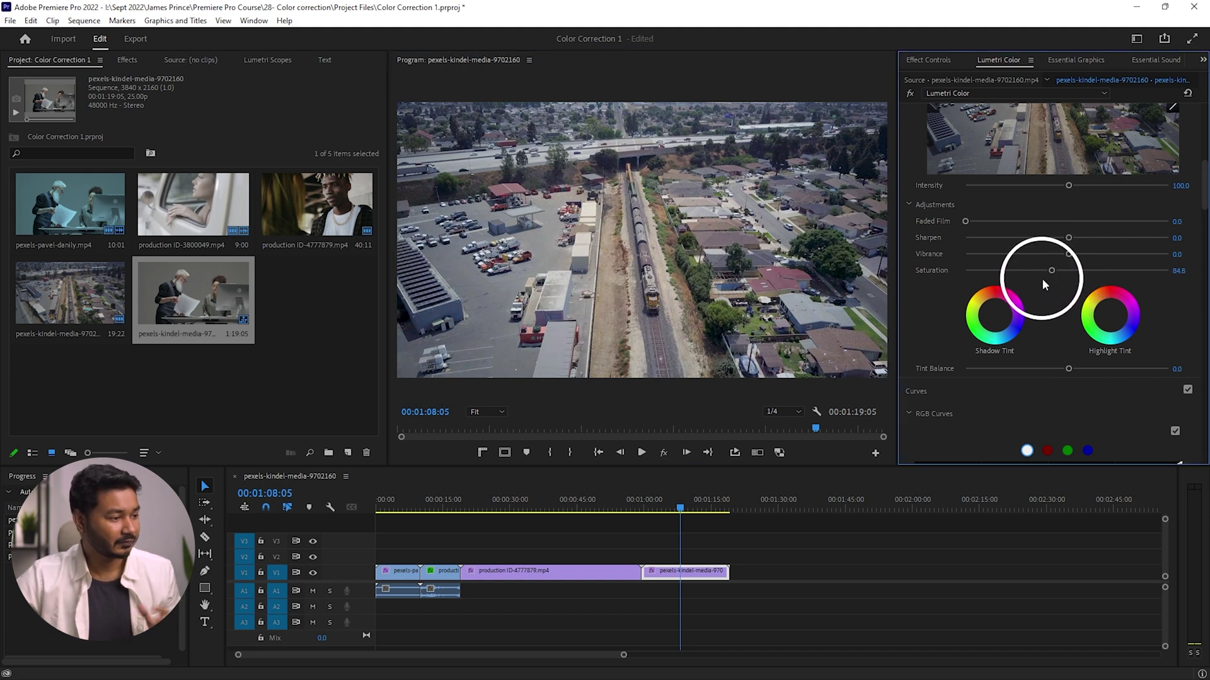